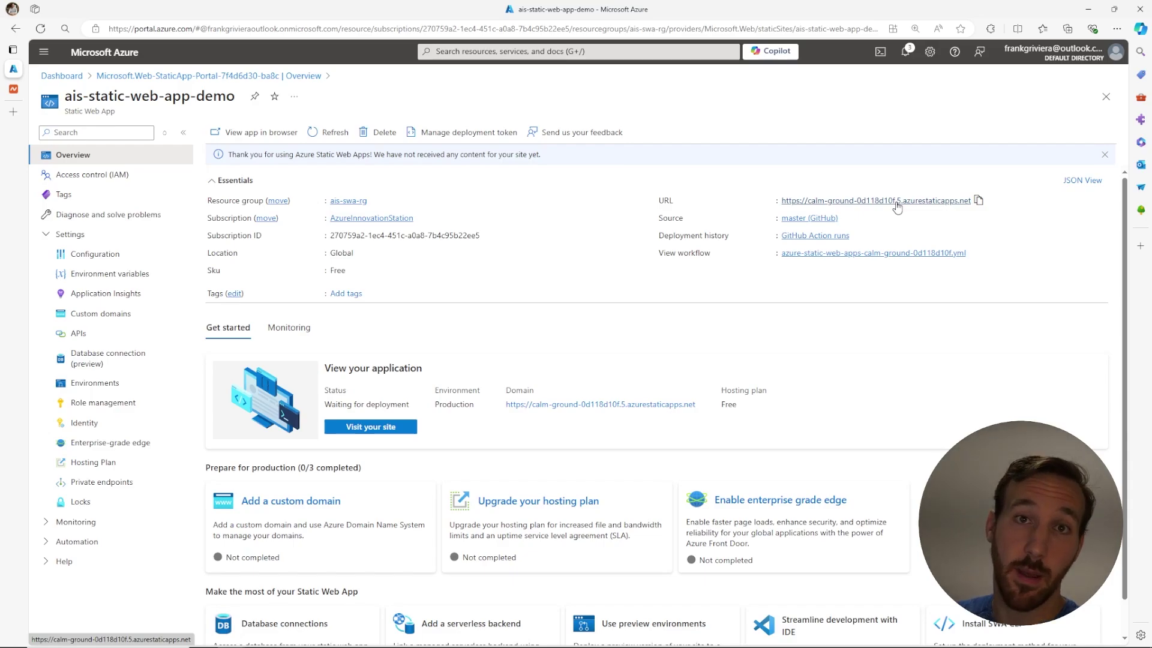
View the deployed bakery site at the static web app's default URL, and return to the Azure portal
{"action": "left_click", "coordinate": [861, 204]}
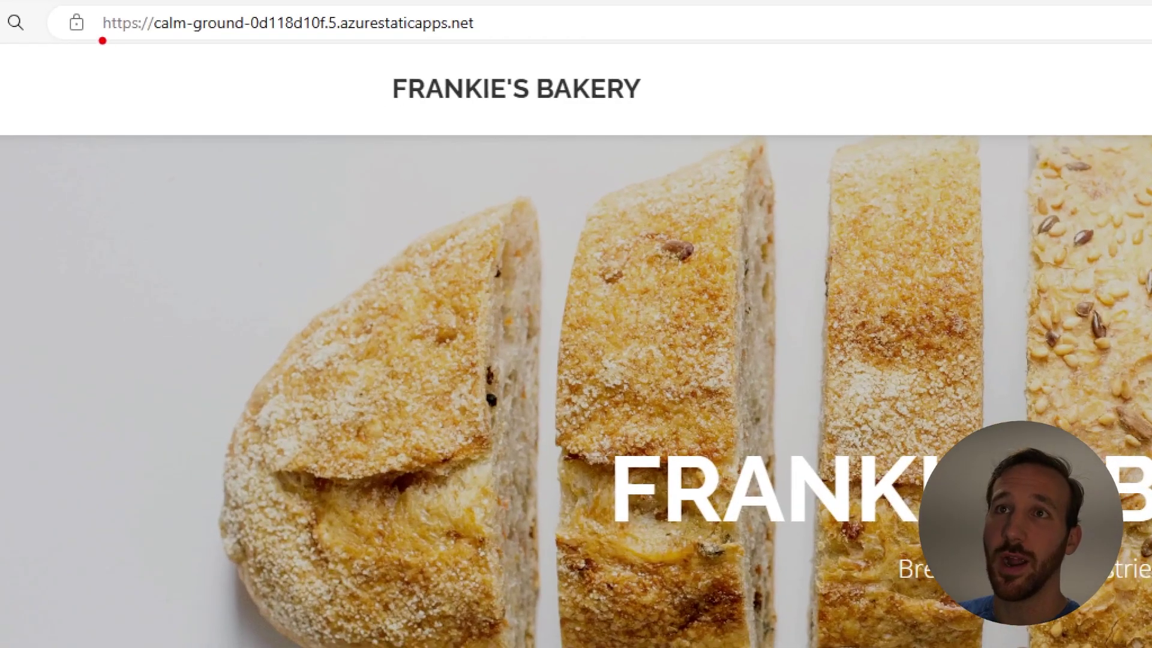
{"action": "left_click_drag", "start_coordinate": [87, 54], "coordinate": [390, 66]}
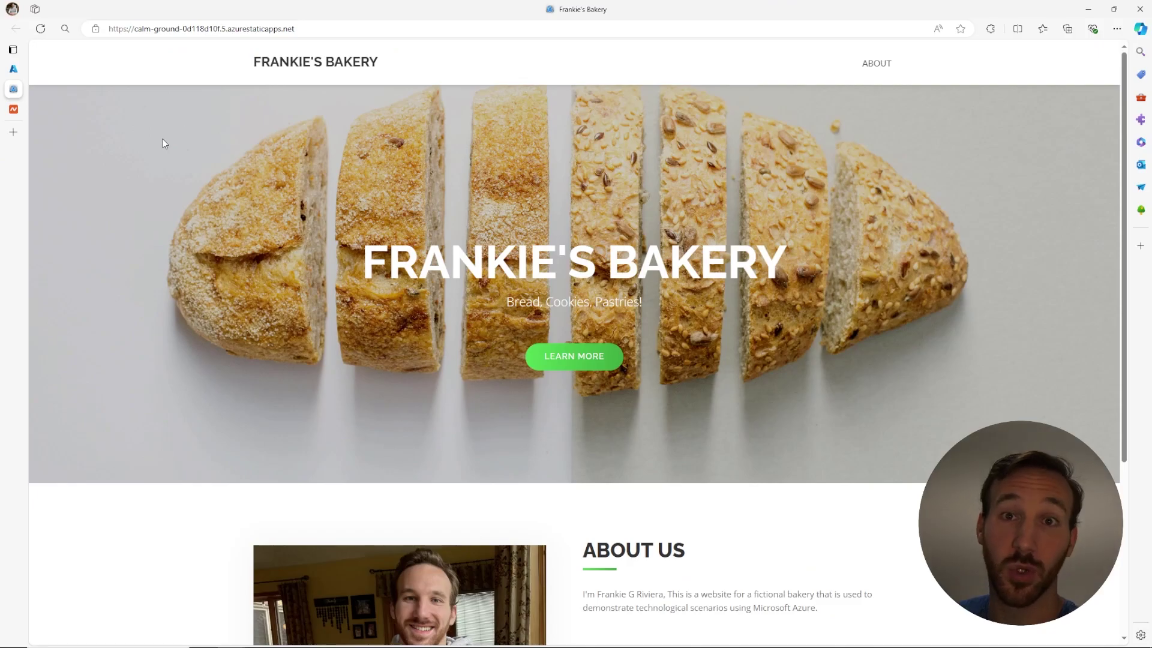
{"action": "left_click", "coordinate": [15, 70]}
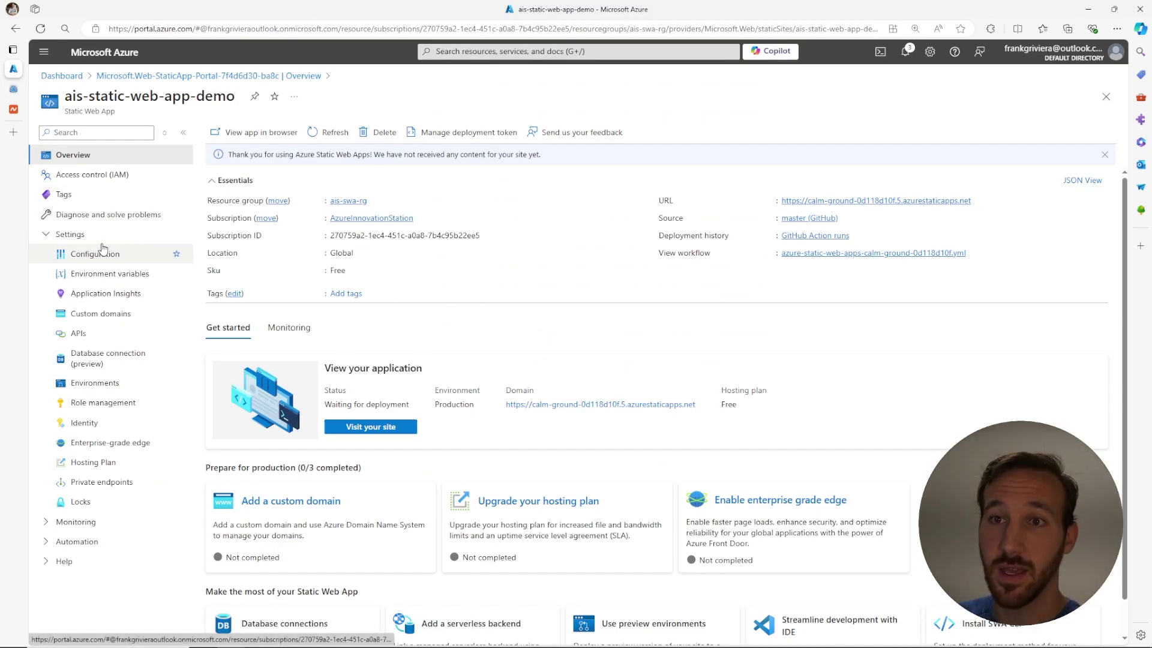
Add the custom domain frankiesbakery.com to the static web app as a domain on other DNS and proceed to validation
{"action": "left_click", "coordinate": [98, 317]}
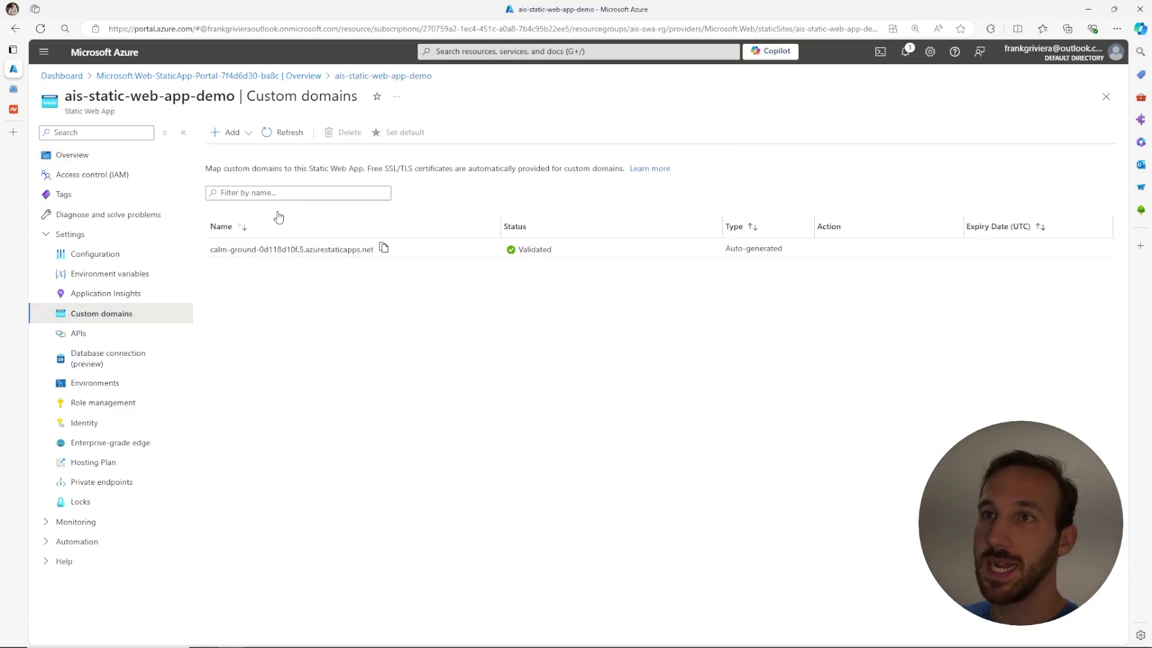
{"action": "left_click", "coordinate": [248, 132]}
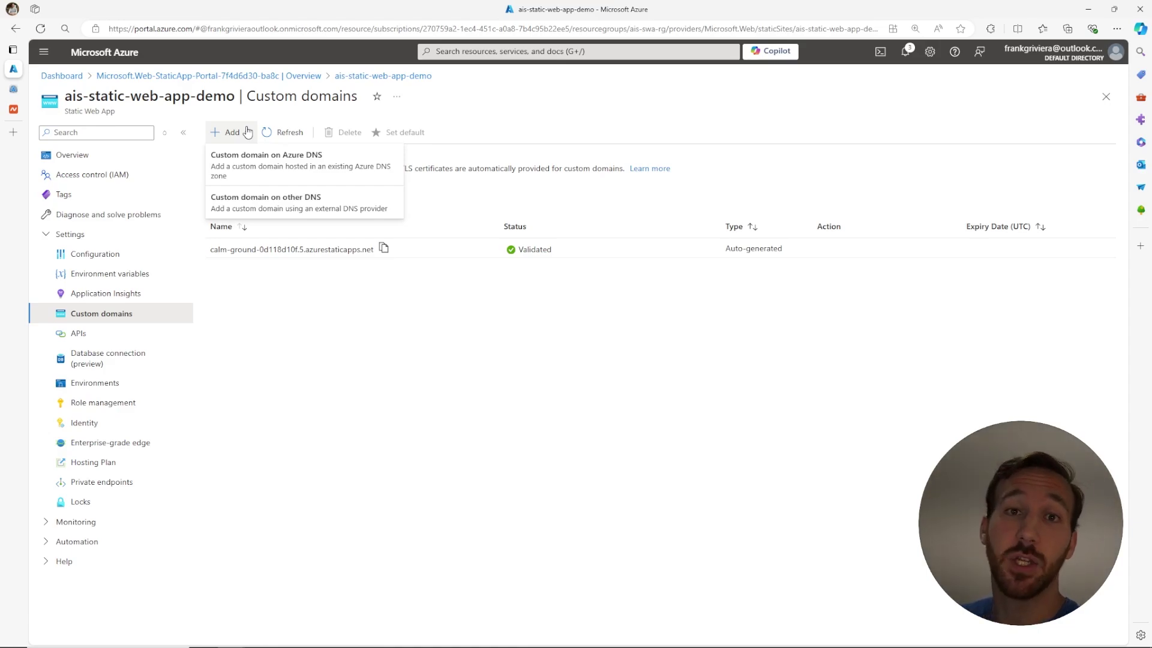
{"action": "left_click", "coordinate": [267, 198]}
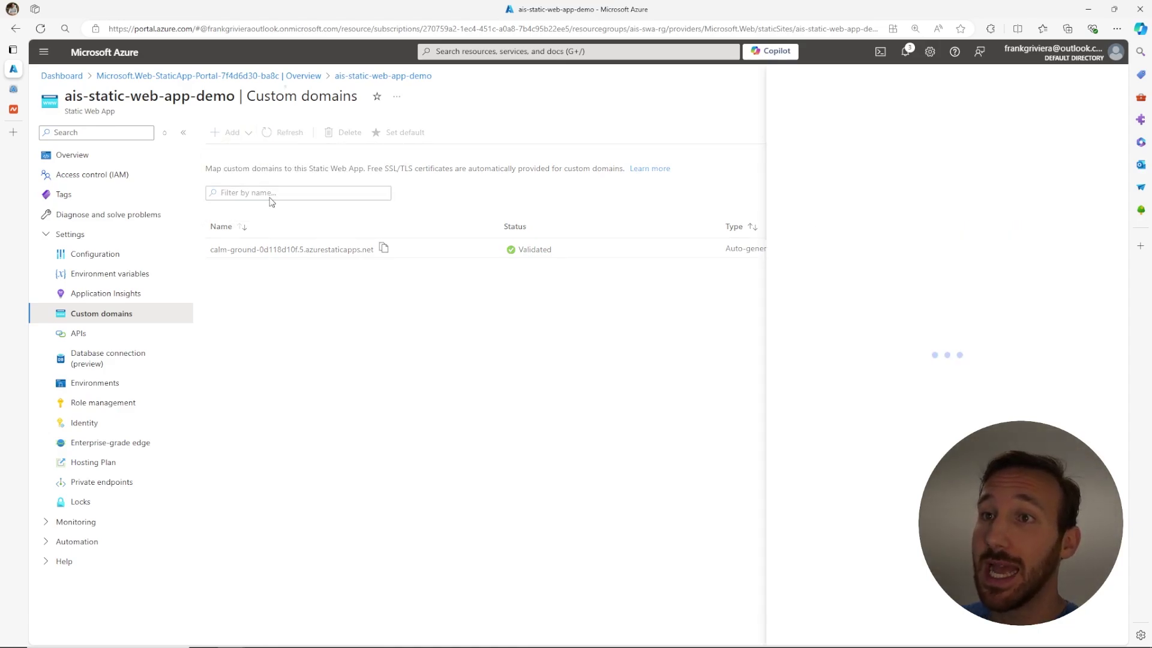
{"action": "left_click", "coordinate": [957, 199]}
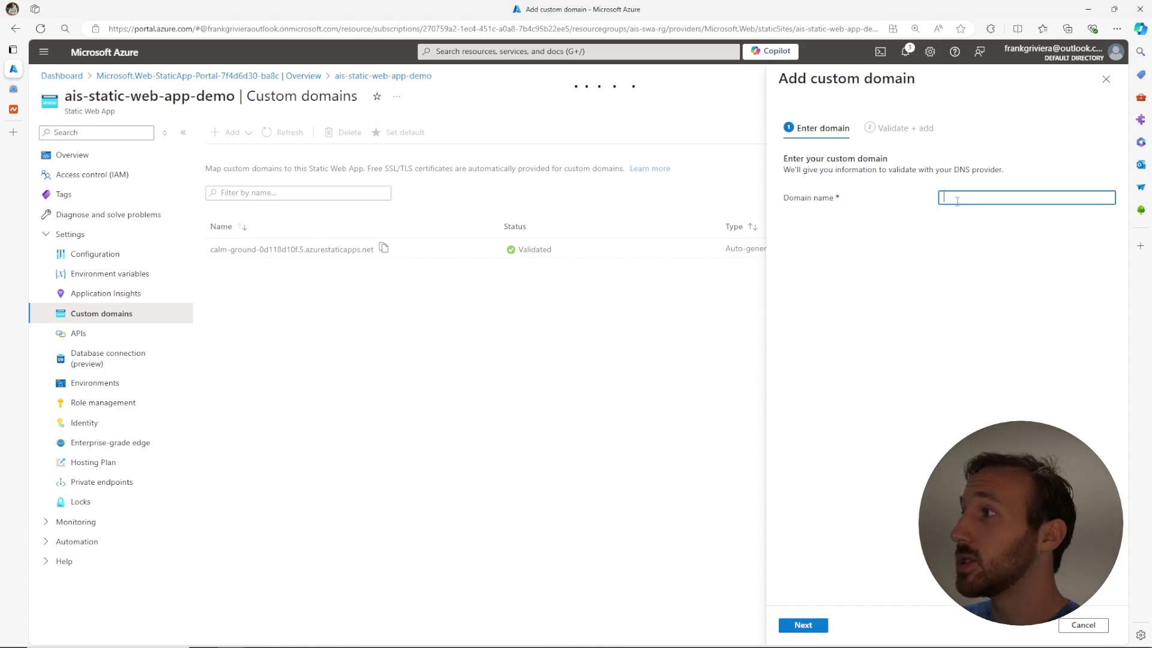
{"action": "type", "text": "frankies"}
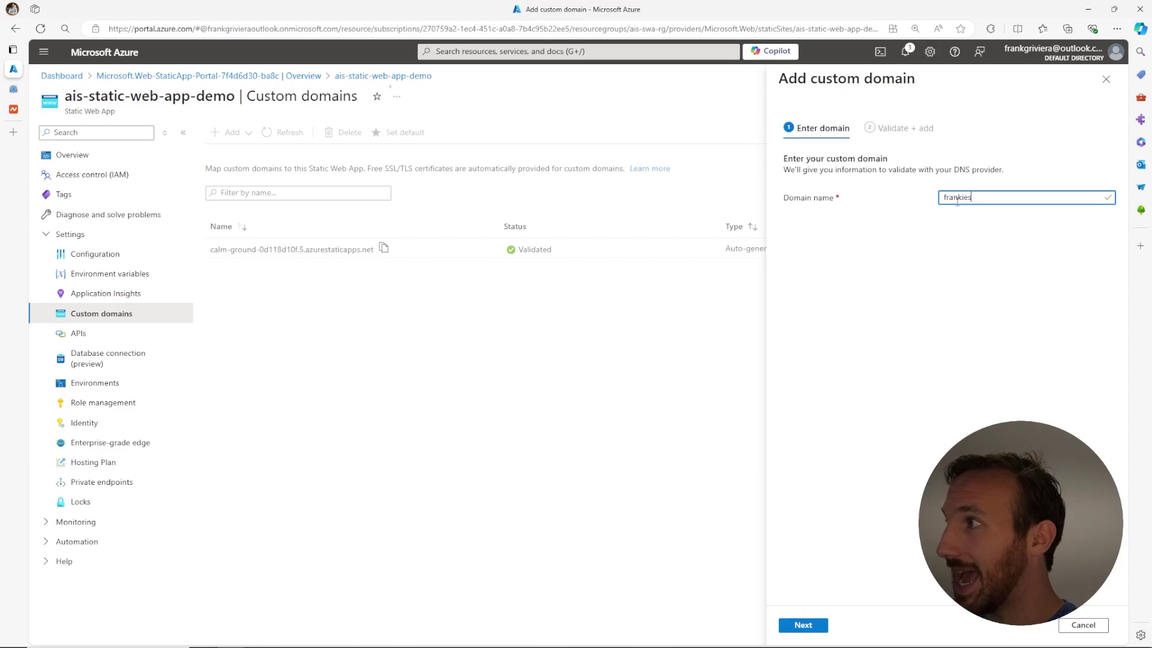
{"action": "type", "text": "bakery.com"}
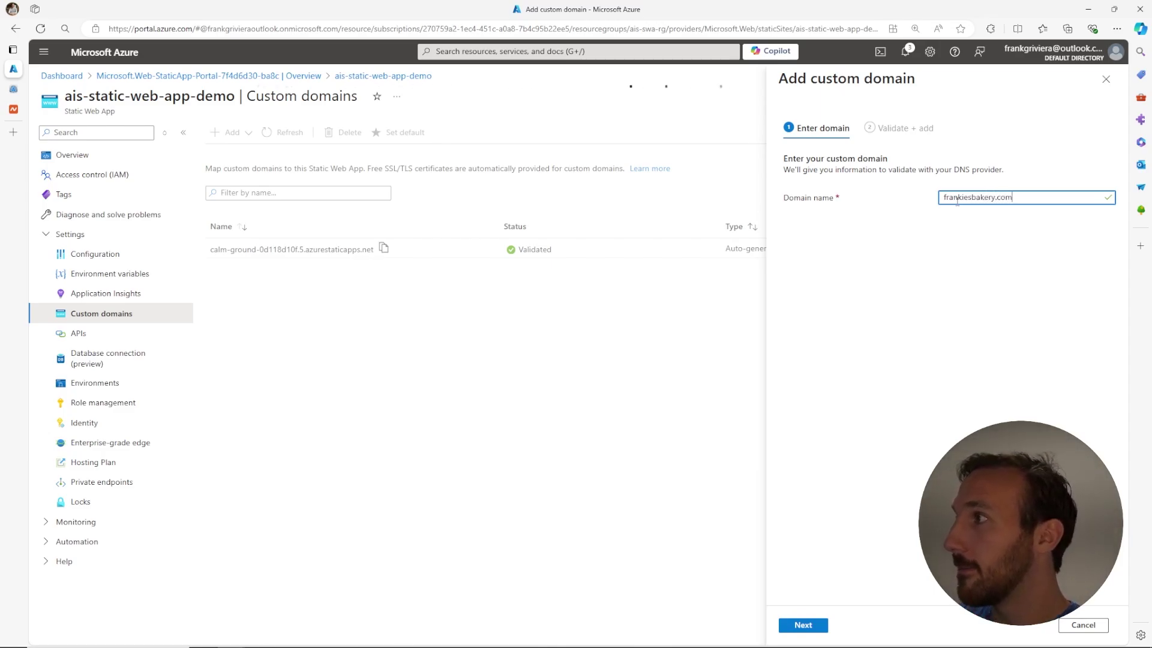
{"action": "left_click", "coordinate": [825, 624]}
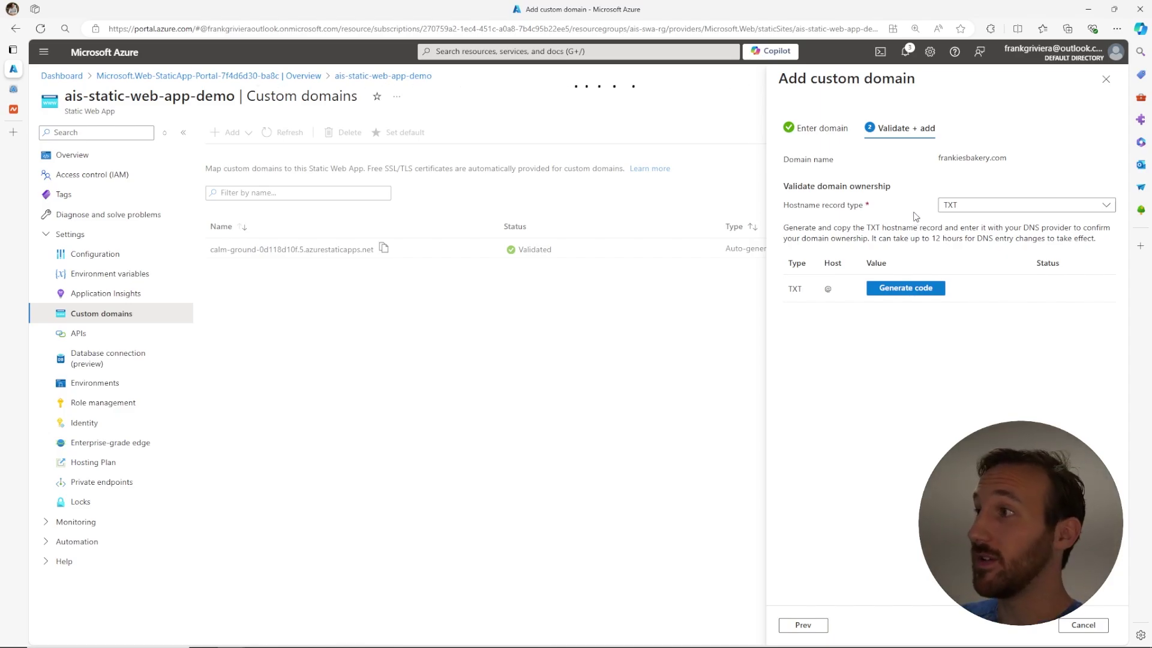
Choose TXT as the hostname record type, generate the domain validation code and copy it
{"action": "left_click", "coordinate": [980, 205]}
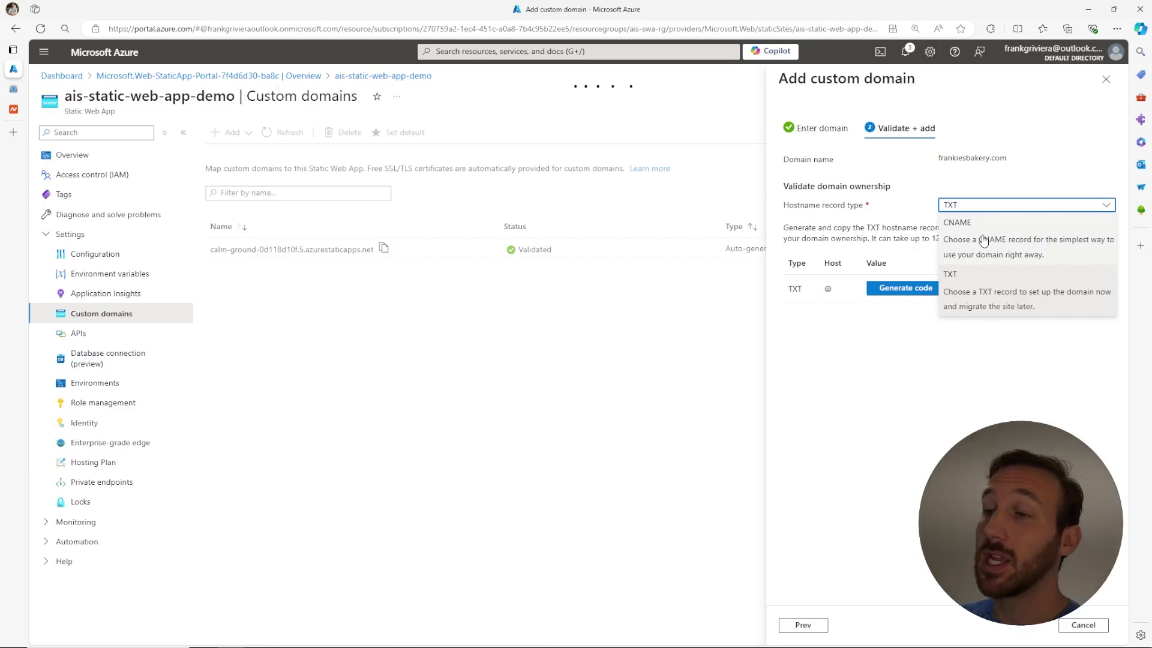
{"action": "left_click", "coordinate": [994, 292]}
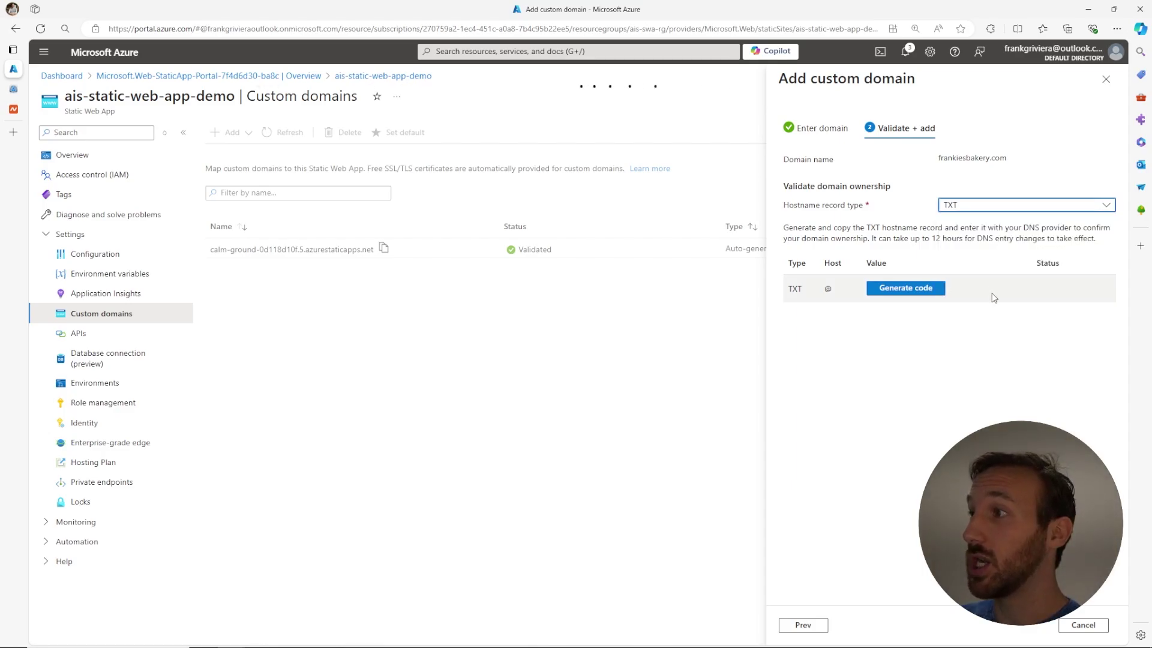
{"action": "left_click", "coordinate": [899, 290]}
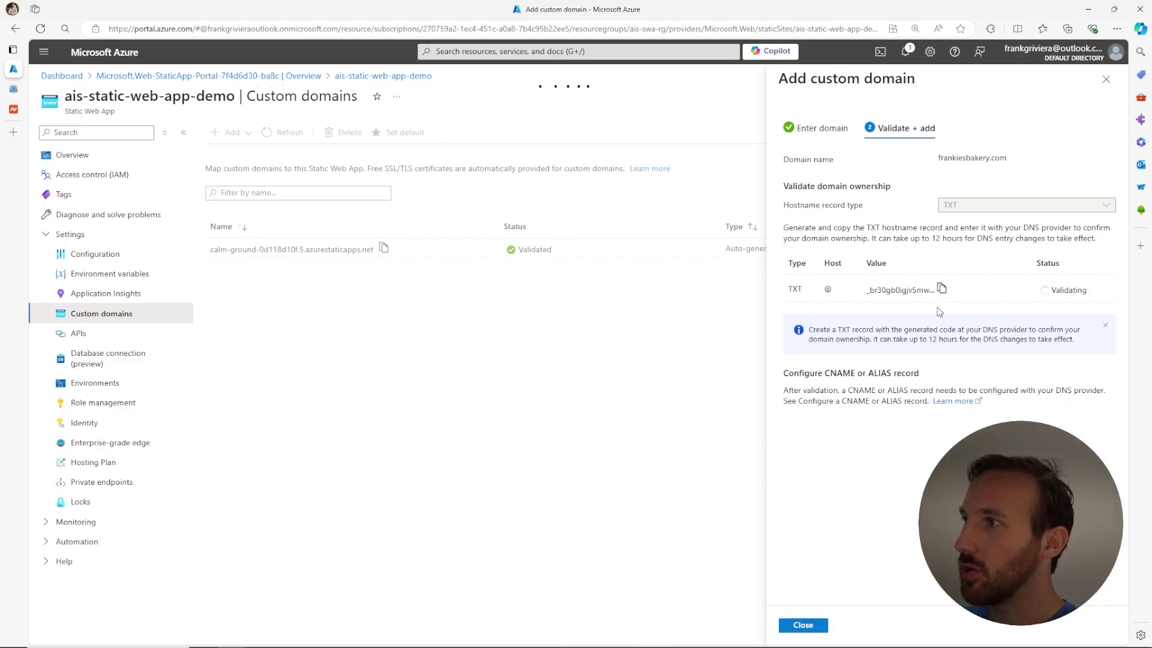
{"action": "left_click", "coordinate": [941, 288]}
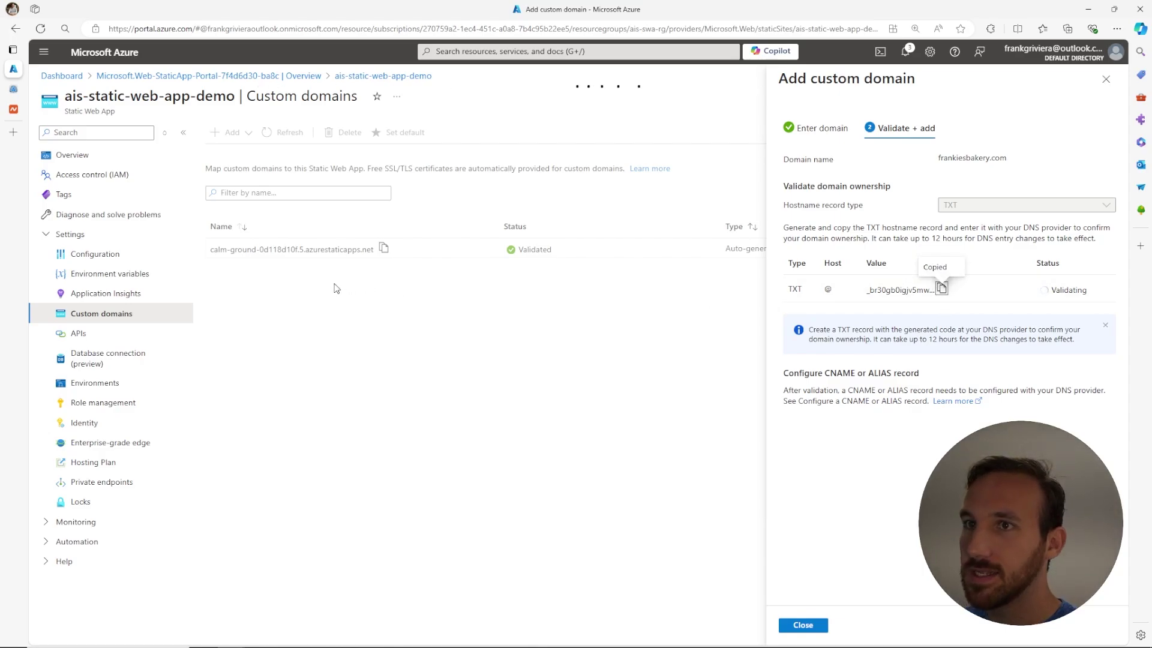
Switch to Namecheap's Advanced DNS page for frankiesbakery.com and add a host record of type TXT
{"action": "left_click", "coordinate": [13, 109]}
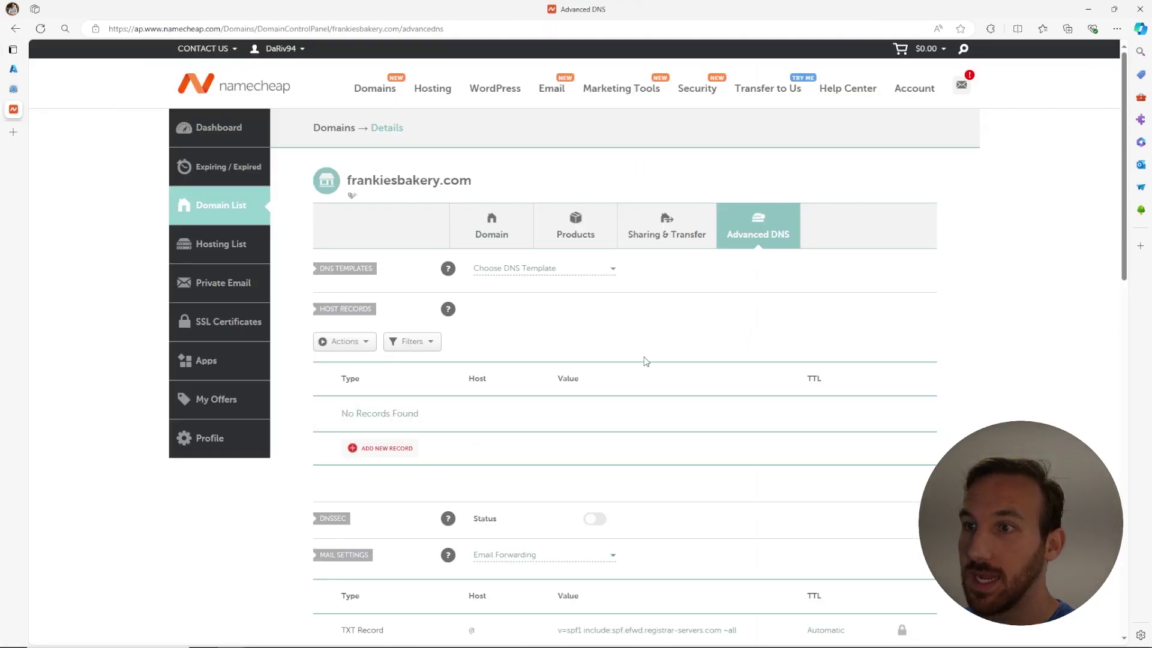
{"action": "left_click", "coordinate": [399, 451]}
{"action": "scroll", "coordinate": [411, 381], "scroll_direction": "down", "scroll_amount": 4}
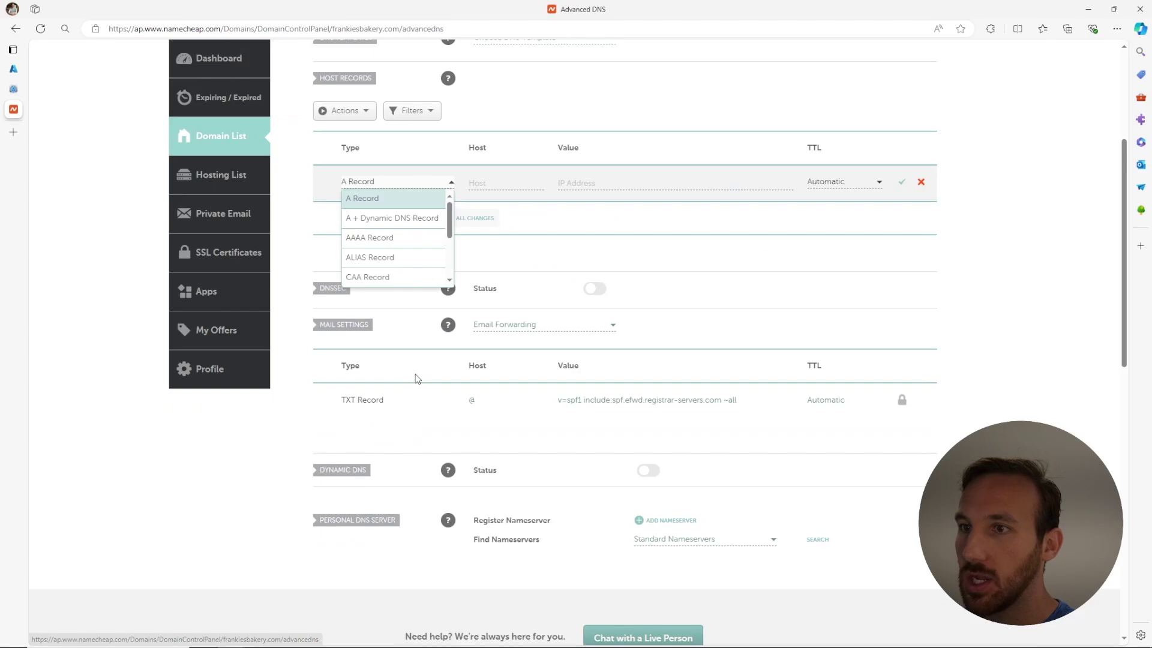
{"action": "scroll", "coordinate": [399, 275], "scroll_direction": "down", "scroll_amount": 1}
{"action": "scroll", "coordinate": [400, 274], "scroll_direction": "down", "scroll_amount": 2}
{"action": "left_click", "coordinate": [398, 256]}
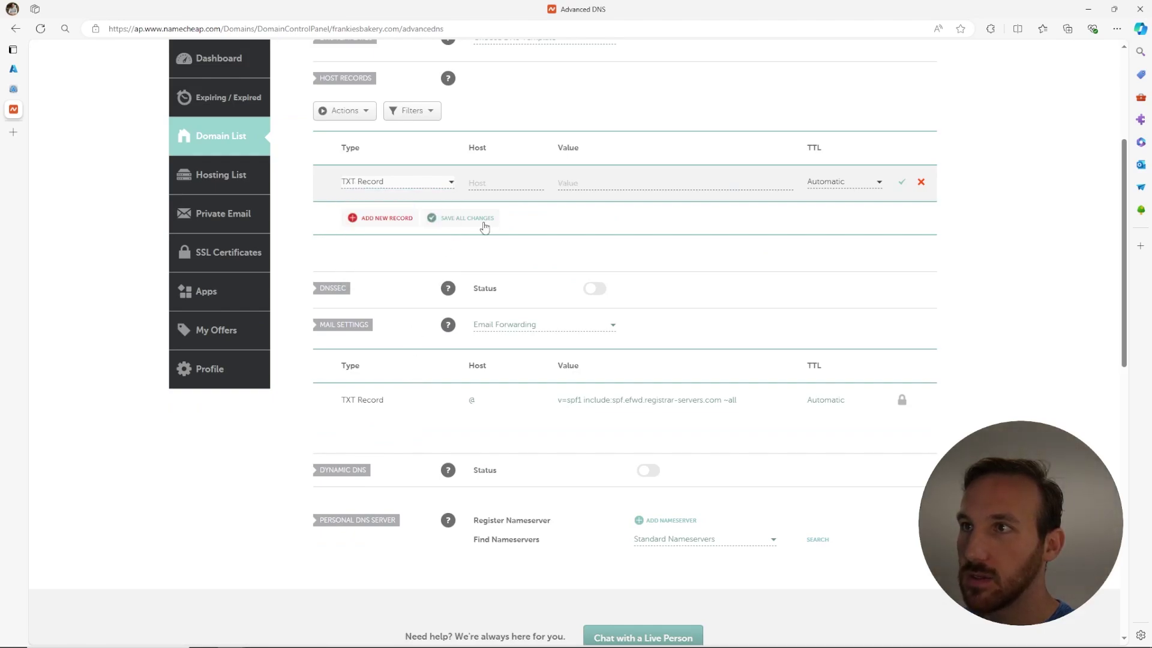
Set the TXT record's host to @, paste the copied domain validation code as its value and save the record
{"action": "left_click", "coordinate": [497, 186]}
{"action": "type", "text": "@"}
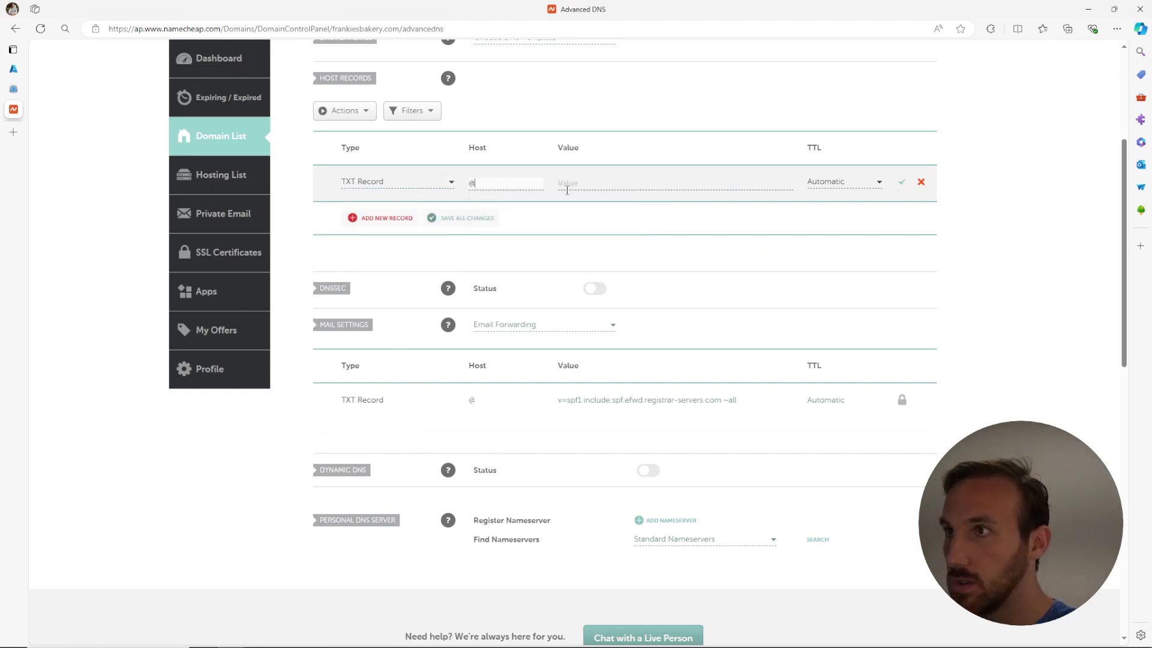
{"action": "left_click", "coordinate": [600, 183]}
{"action": "key", "text": "ctrl+v"}
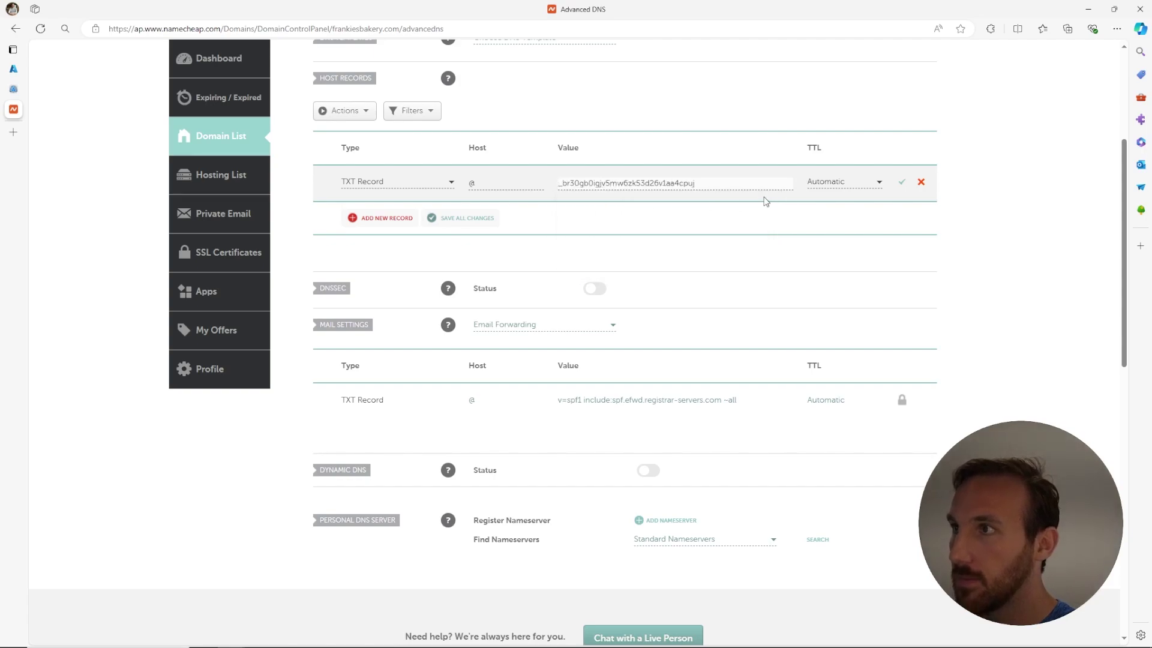
{"action": "left_click", "coordinate": [899, 183]}
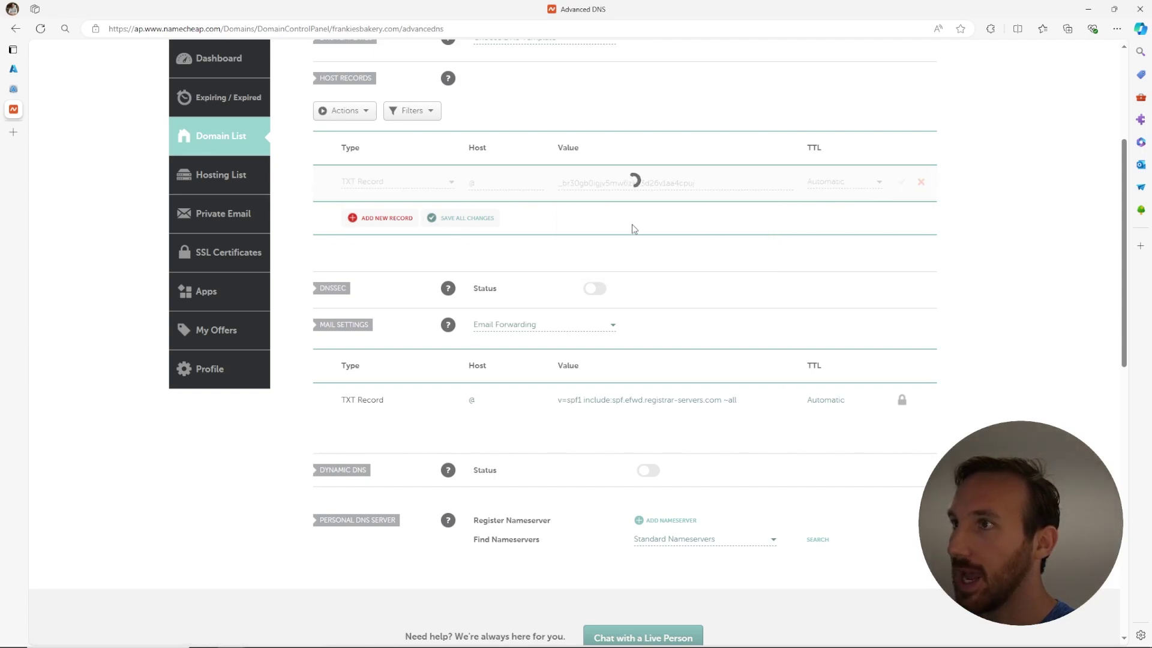
{"action": "scroll", "coordinate": [630, 227], "scroll_direction": "up", "scroll_amount": 2}
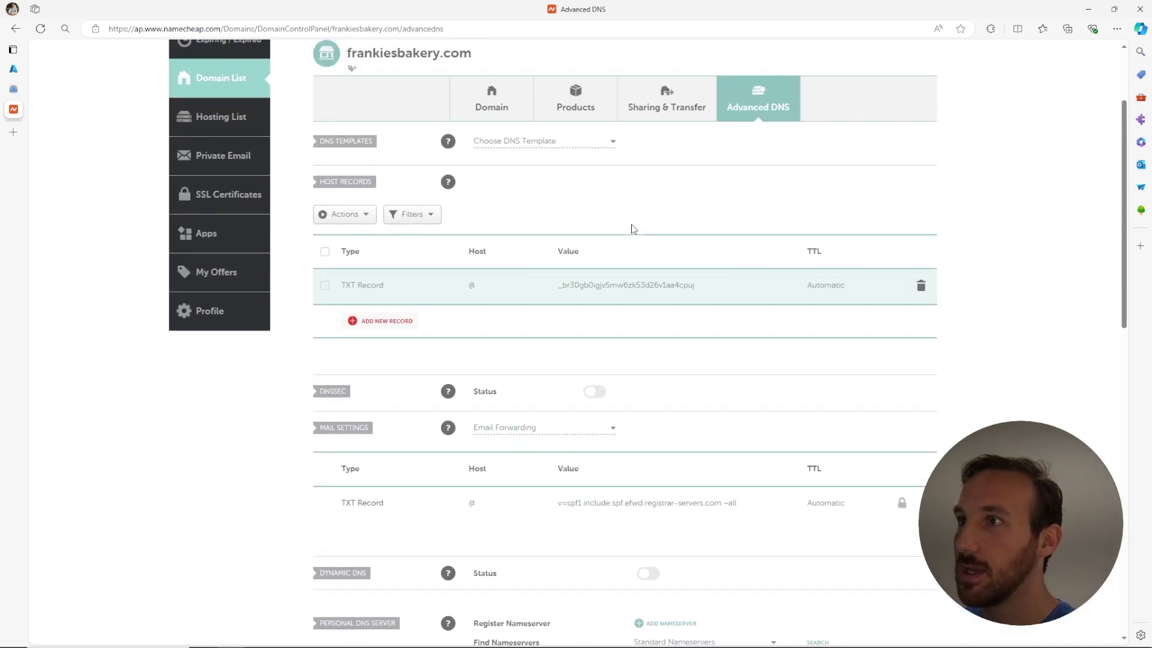
Switch to the Azure portal, refresh the validation status of frankiesbakery.com and close the domain details
{"action": "left_click", "coordinate": [14, 69]}
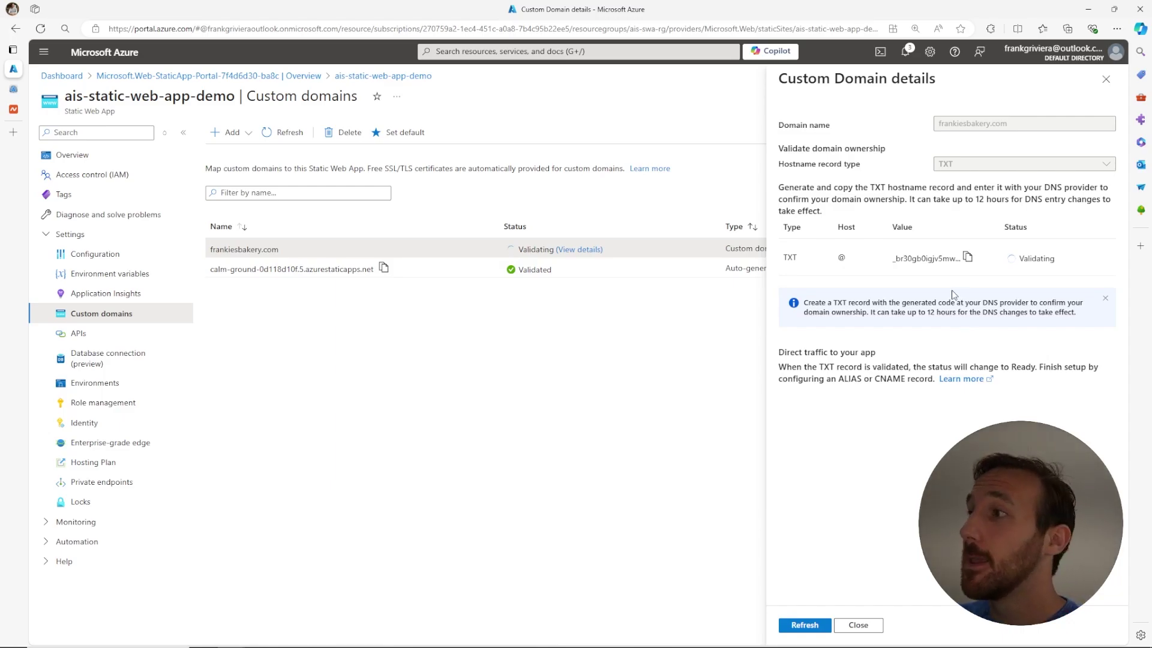
{"action": "left_click", "coordinate": [820, 626]}
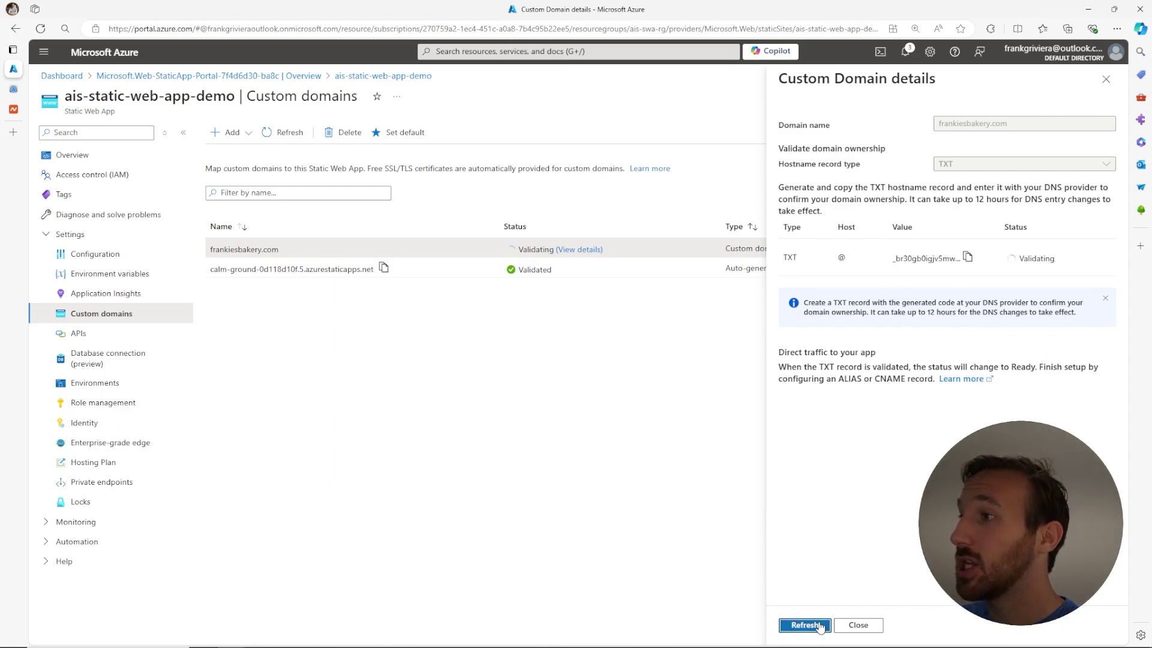
{"action": "left_click", "coordinate": [858, 627]}
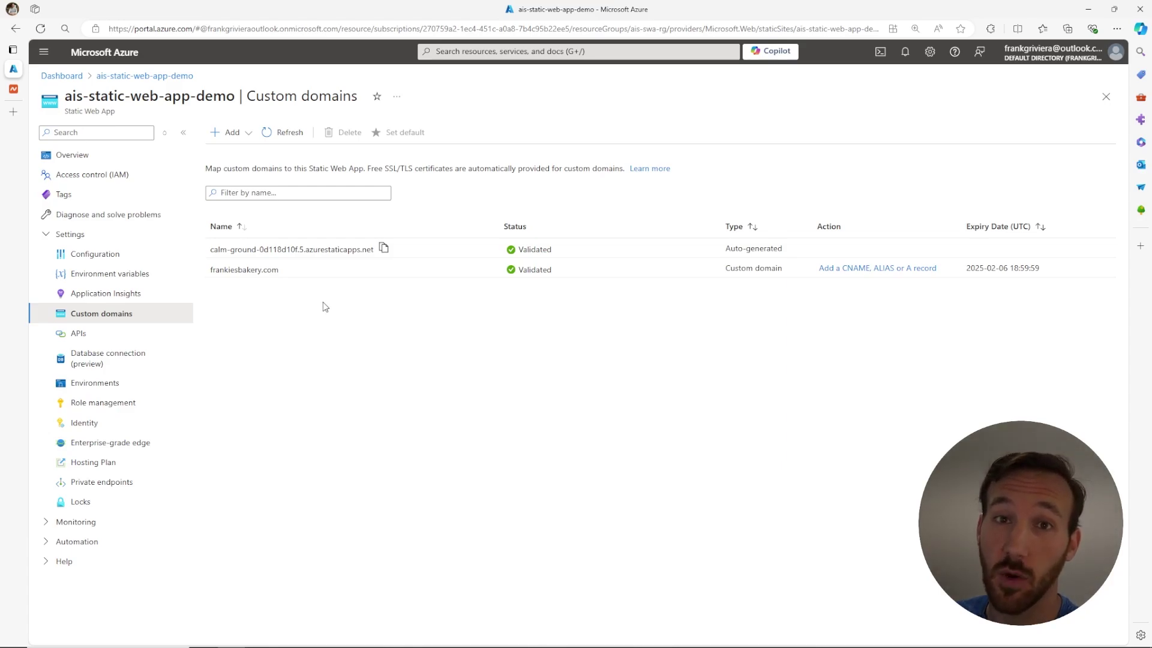
Copy the auto-generated azurestaticapps.net domain in Azure, and add a host record of type ALIAS in Namecheap
{"action": "left_click", "coordinate": [384, 248]}
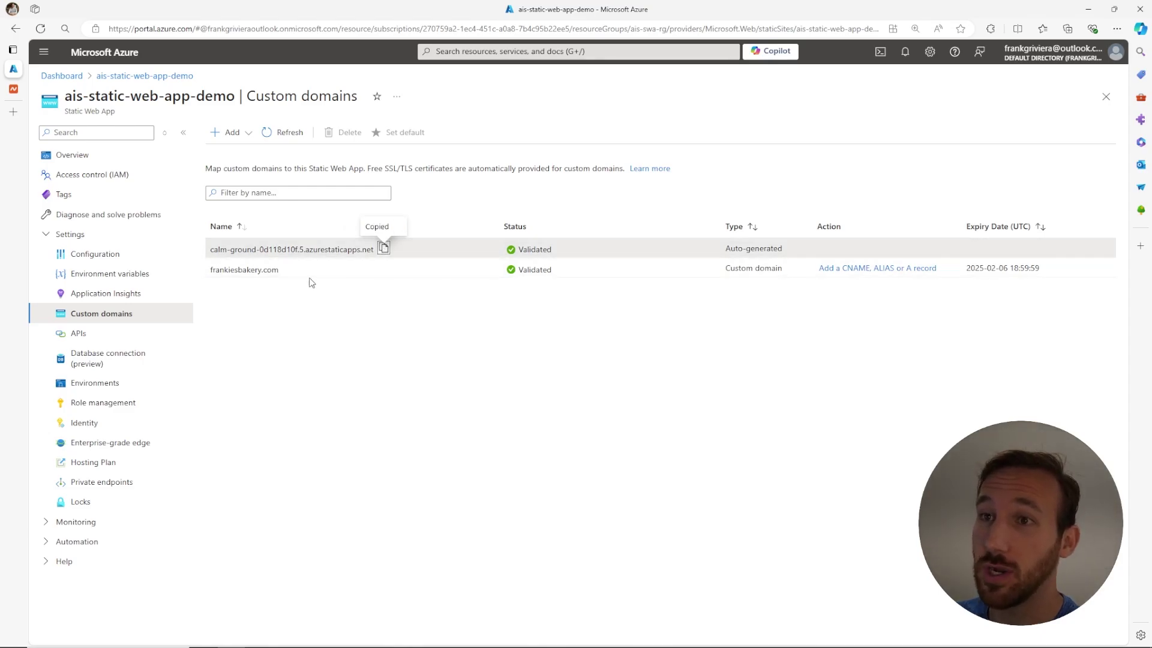
{"action": "left_click", "coordinate": [13, 89]}
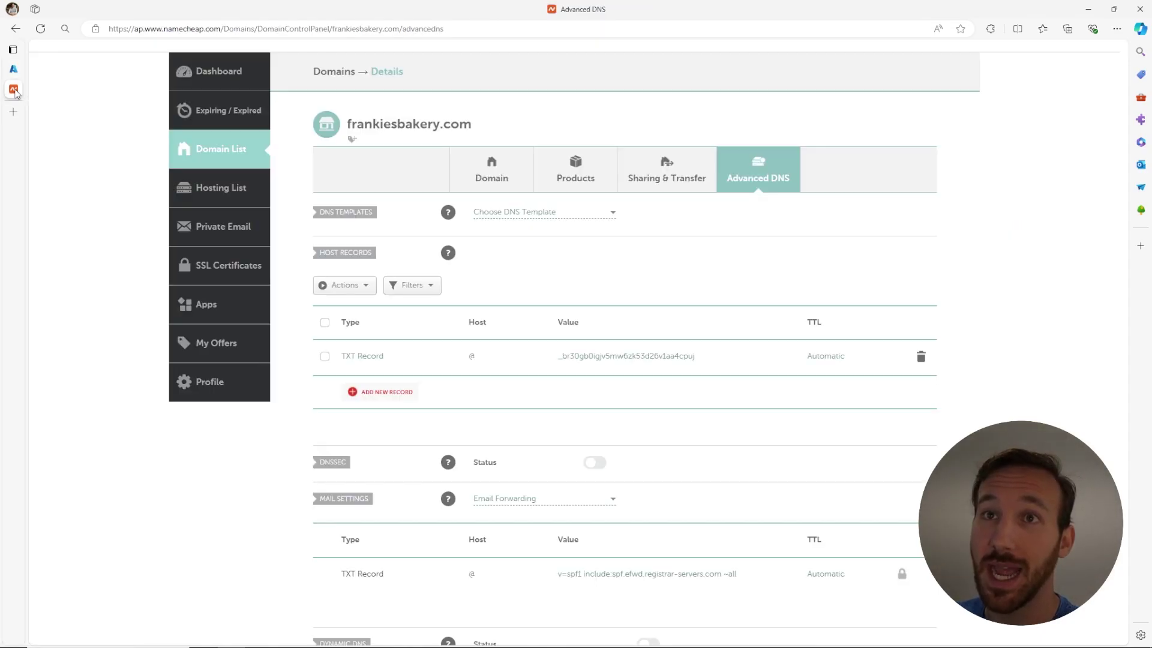
{"action": "left_click", "coordinate": [385, 393]}
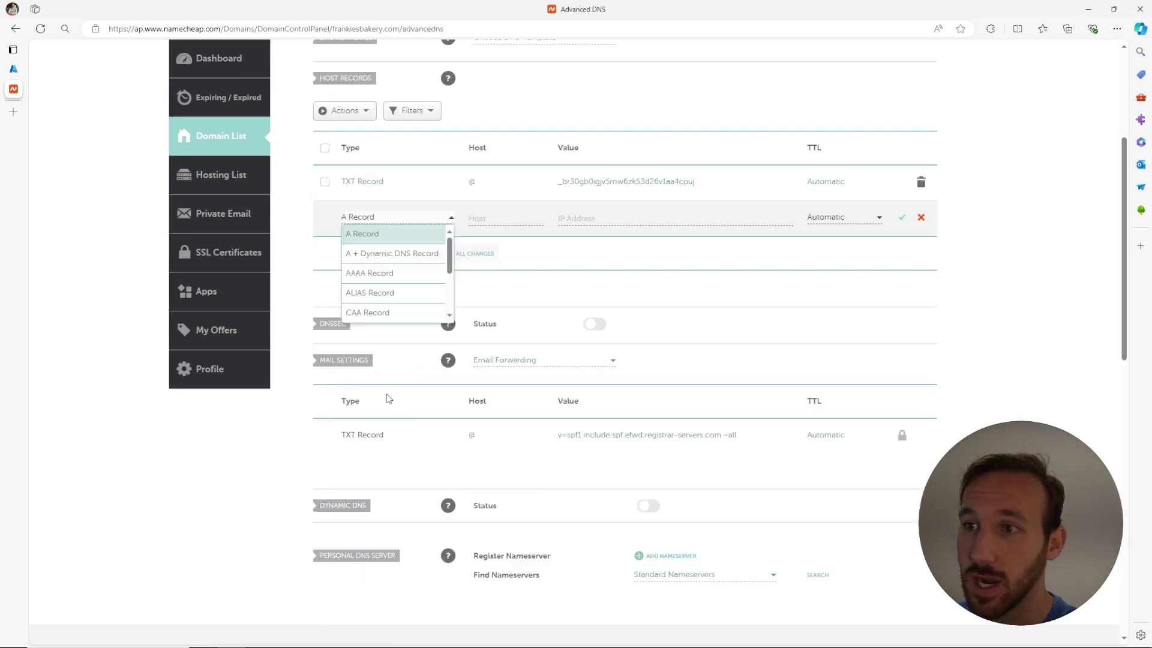
{"action": "left_click", "coordinate": [378, 295]}
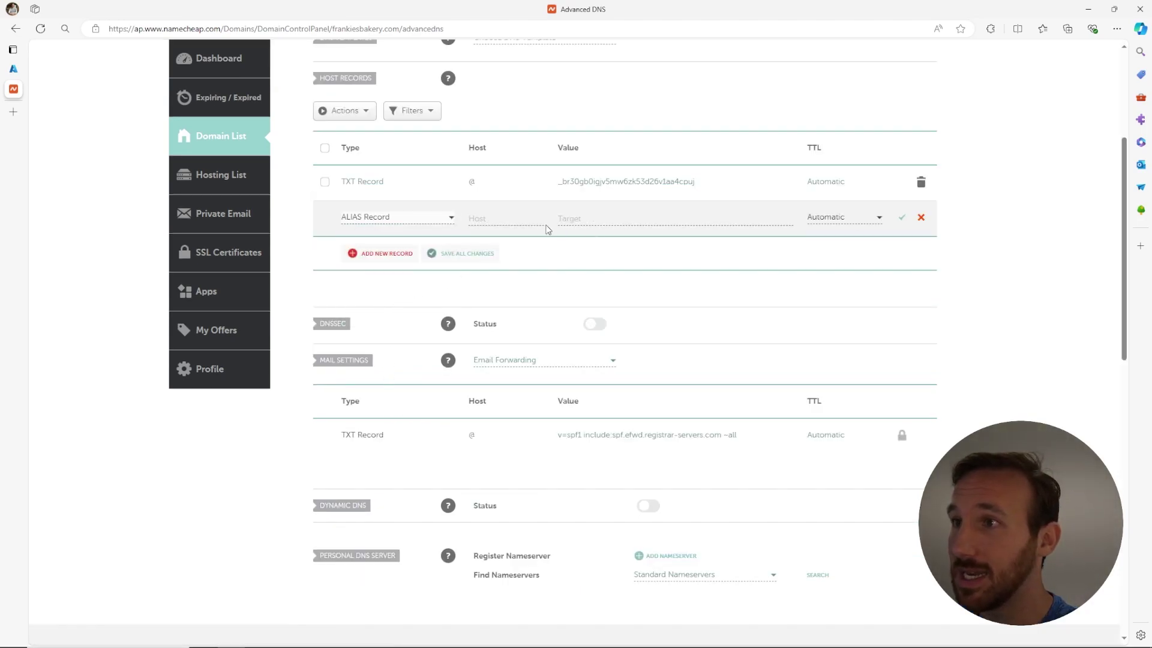
Set the ALIAS record's host to @ and its target to calm-ground-0d118d10f.5.azurestaticapps.net, and save the record
{"action": "left_click", "coordinate": [517, 219]}
{"action": "type", "text": "@"}
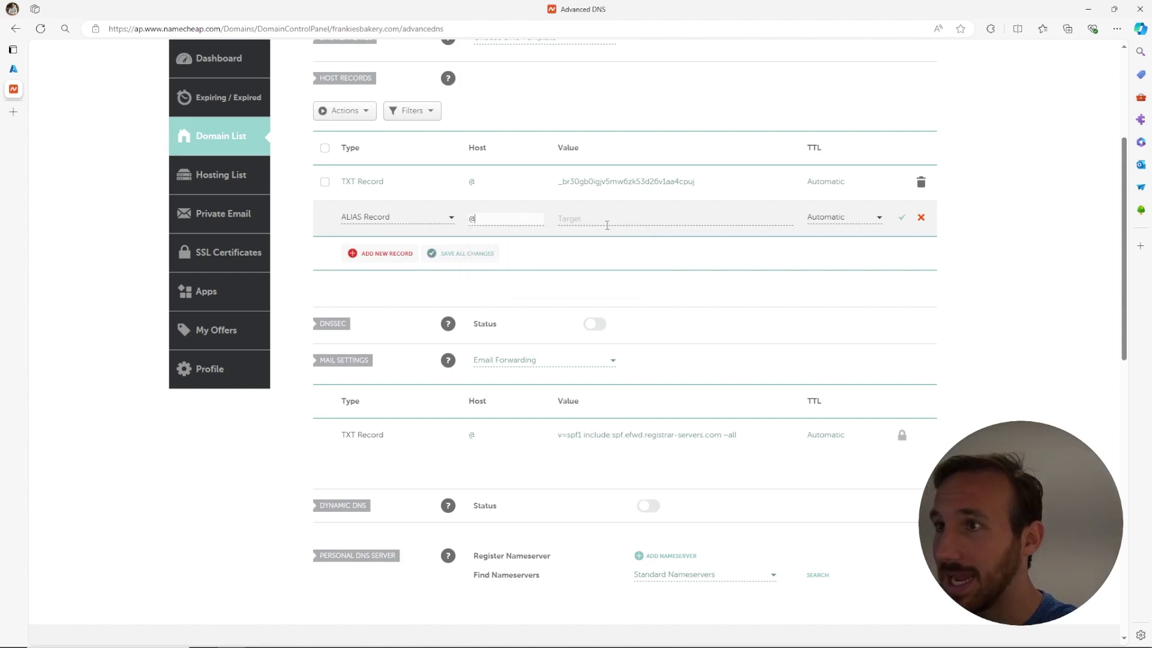
{"action": "left_click", "coordinate": [606, 220]}
{"action": "key", "text": "ctrl+v"}
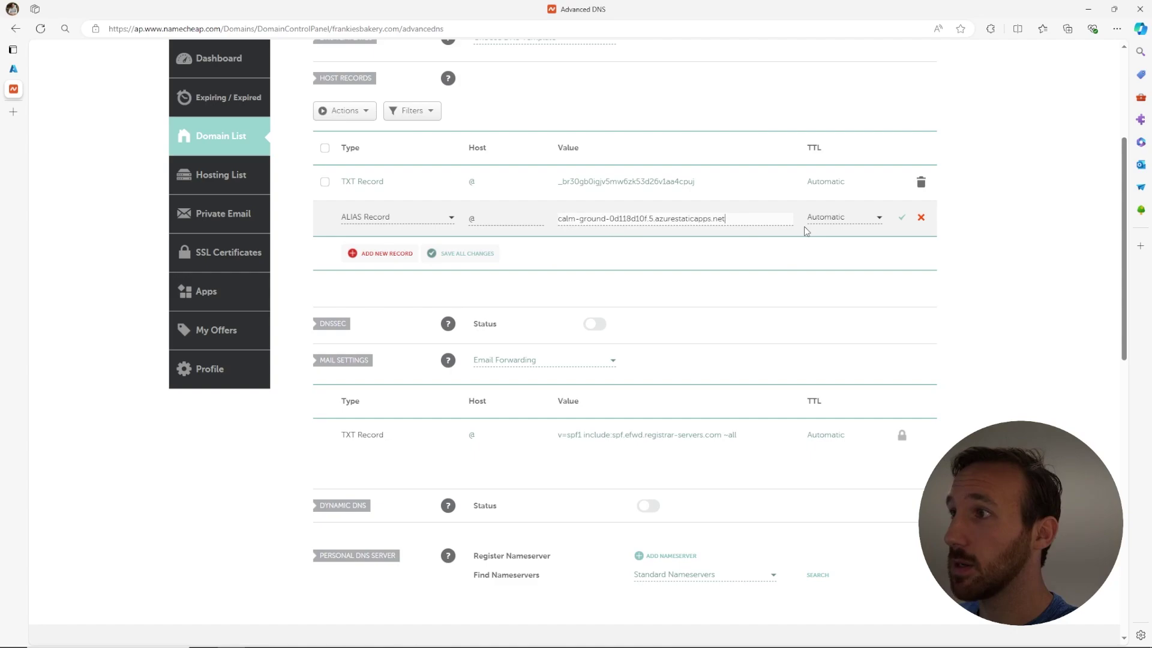
{"action": "left_click", "coordinate": [901, 221]}
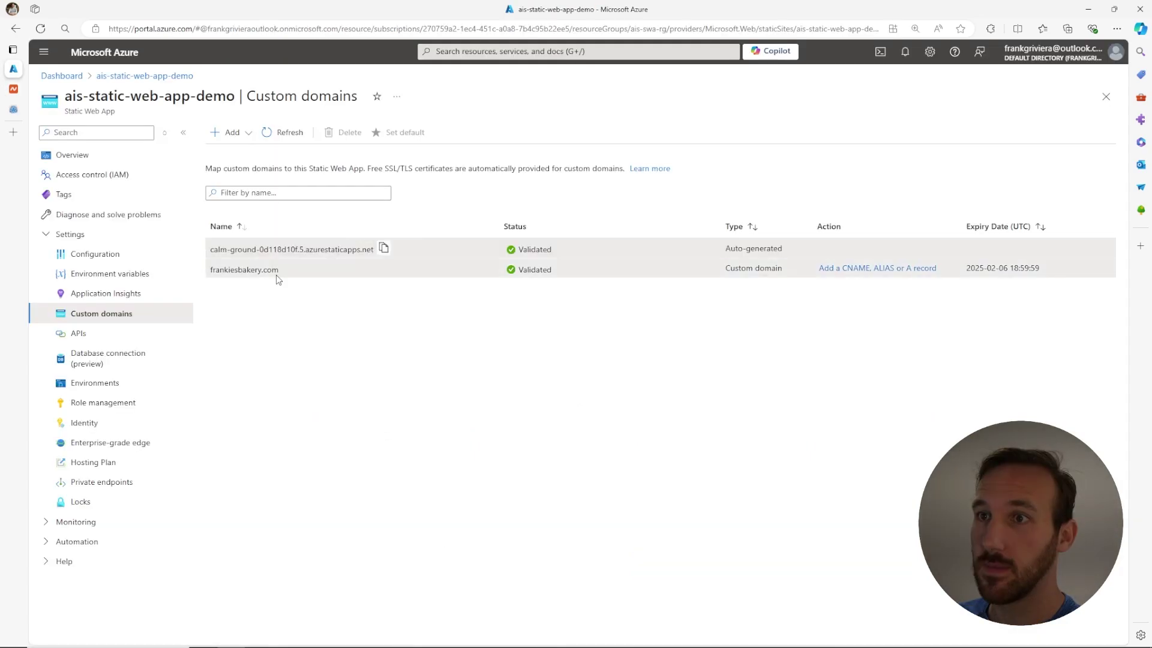
{"action": "left_click_drag", "start_coordinate": [278, 270], "coordinate": [211, 270]}
{"action": "right_click", "coordinate": [211, 270]}
{"action": "left_click", "coordinate": [228, 215]}
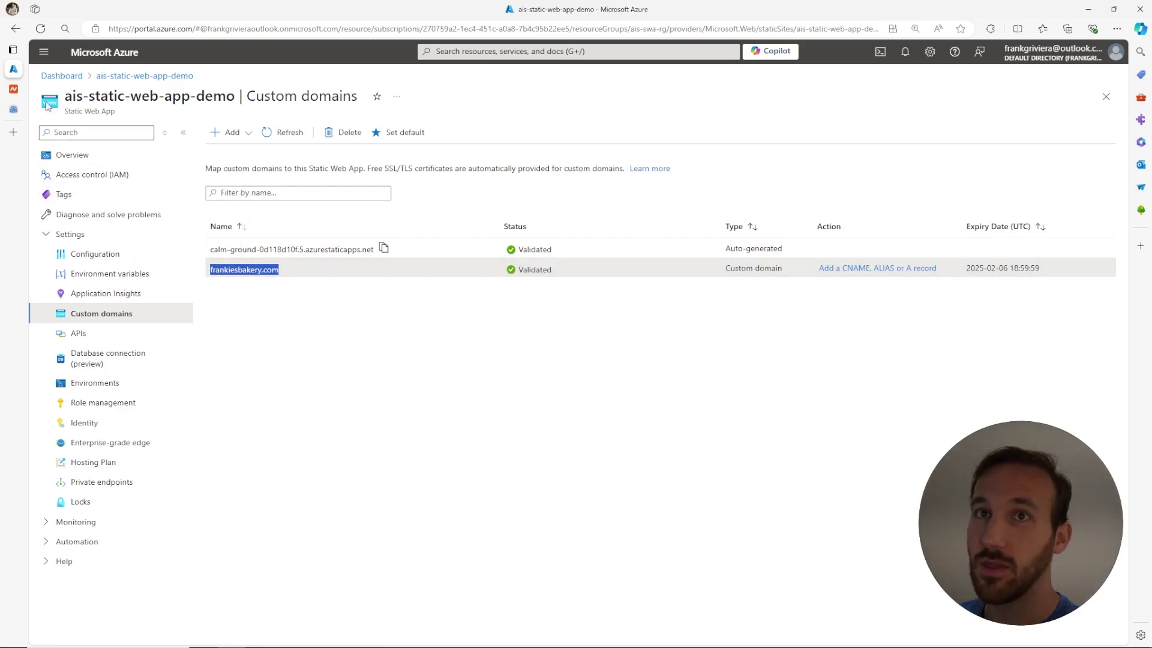
{"action": "mouse_move", "coordinate": [15, 145]}
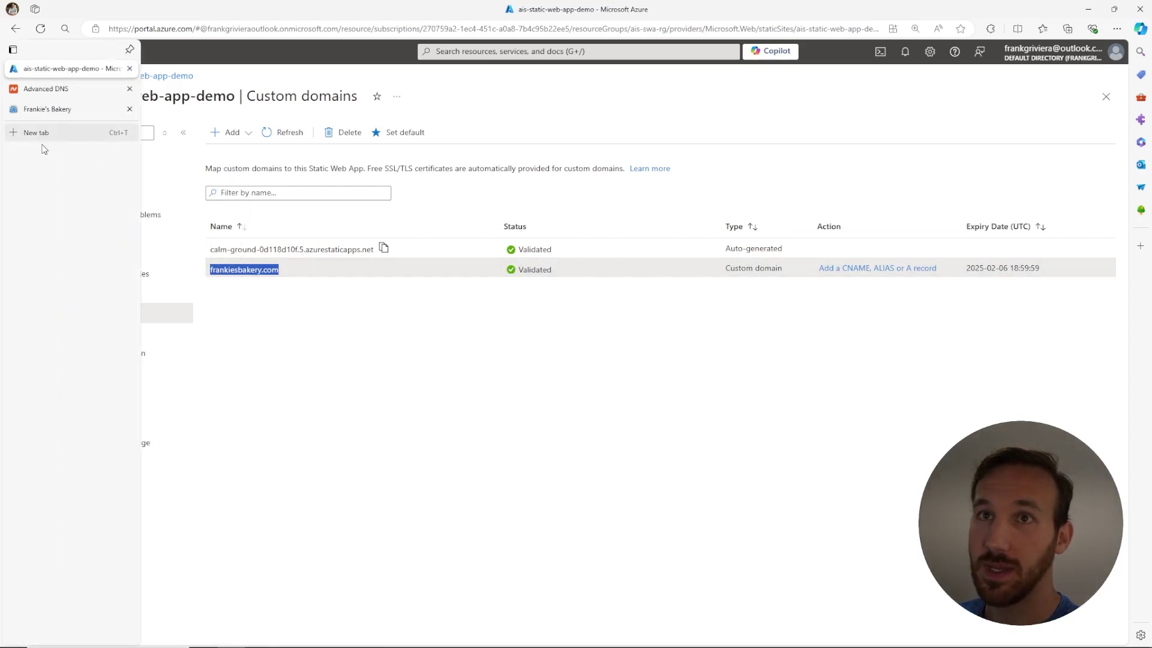
{"action": "key", "text": "ctrl+t"}
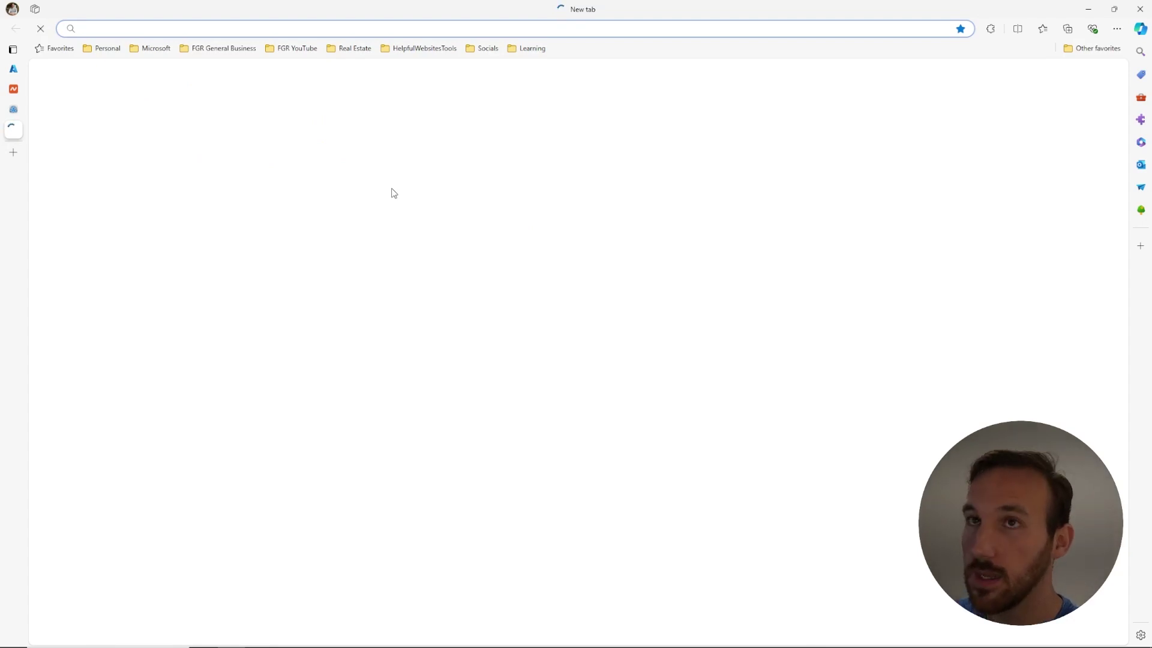
{"action": "key", "text": "ctrl+v"}
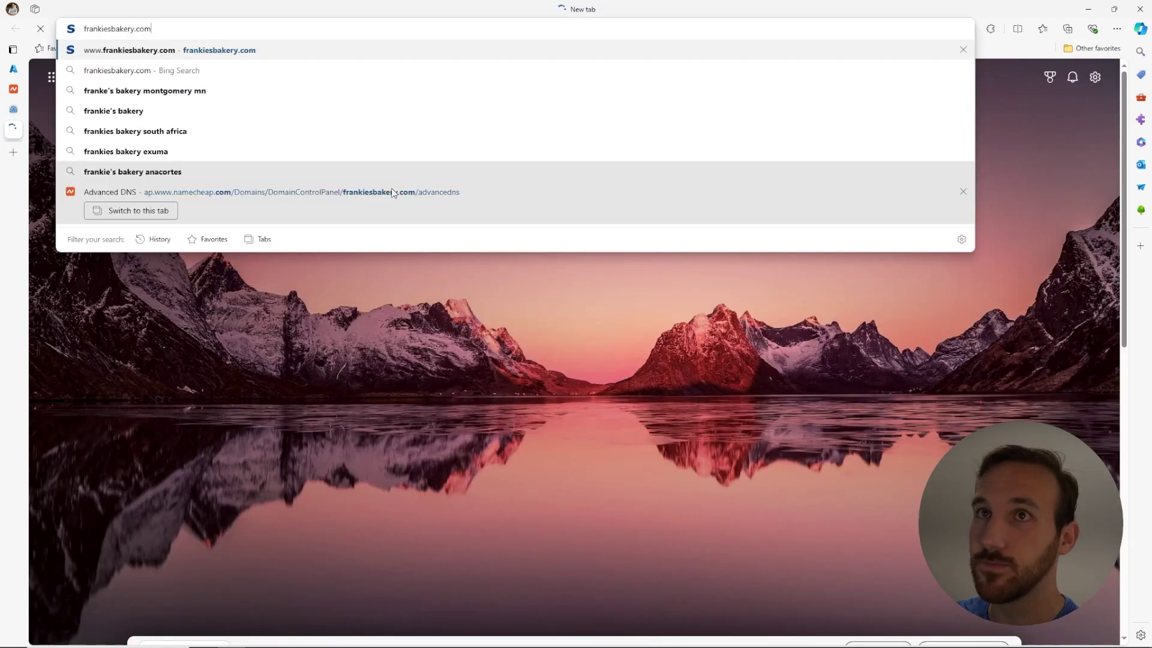
{"action": "key", "text": "Return"}
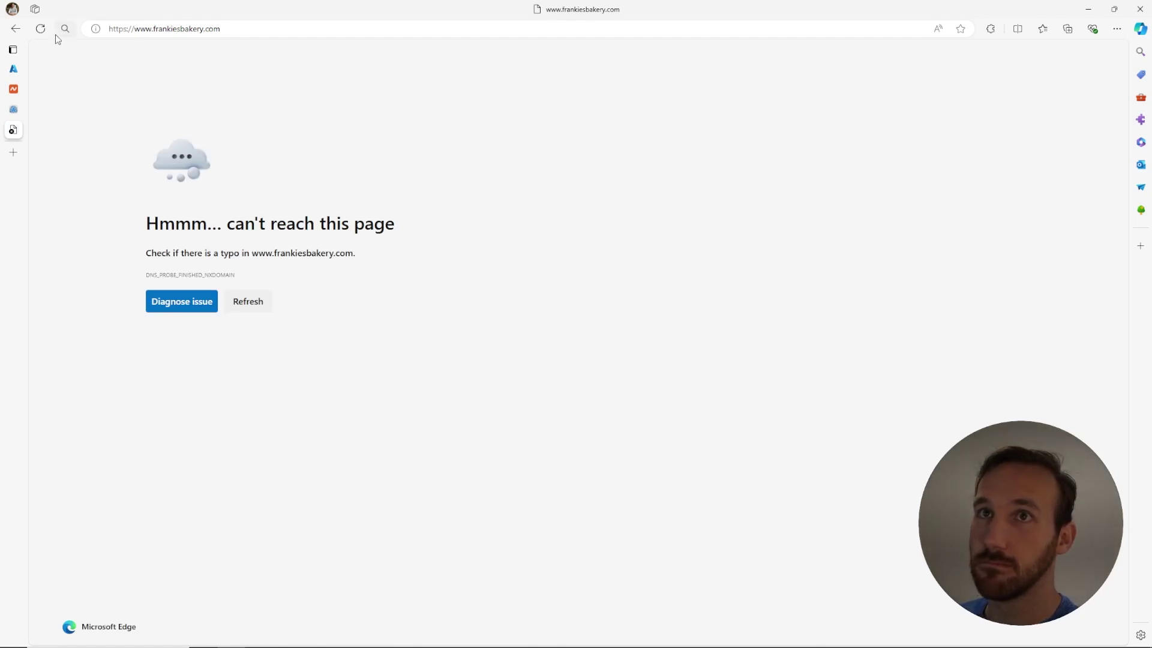
{"action": "left_click", "coordinate": [40, 28]}
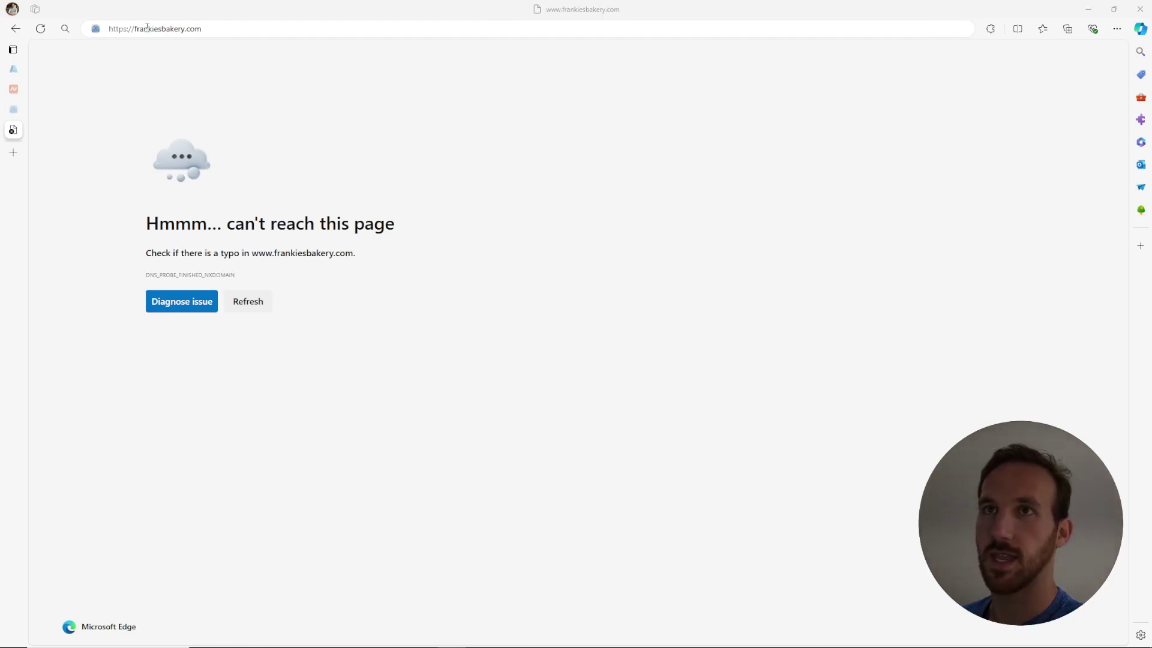
{"action": "key", "text": "Return"}
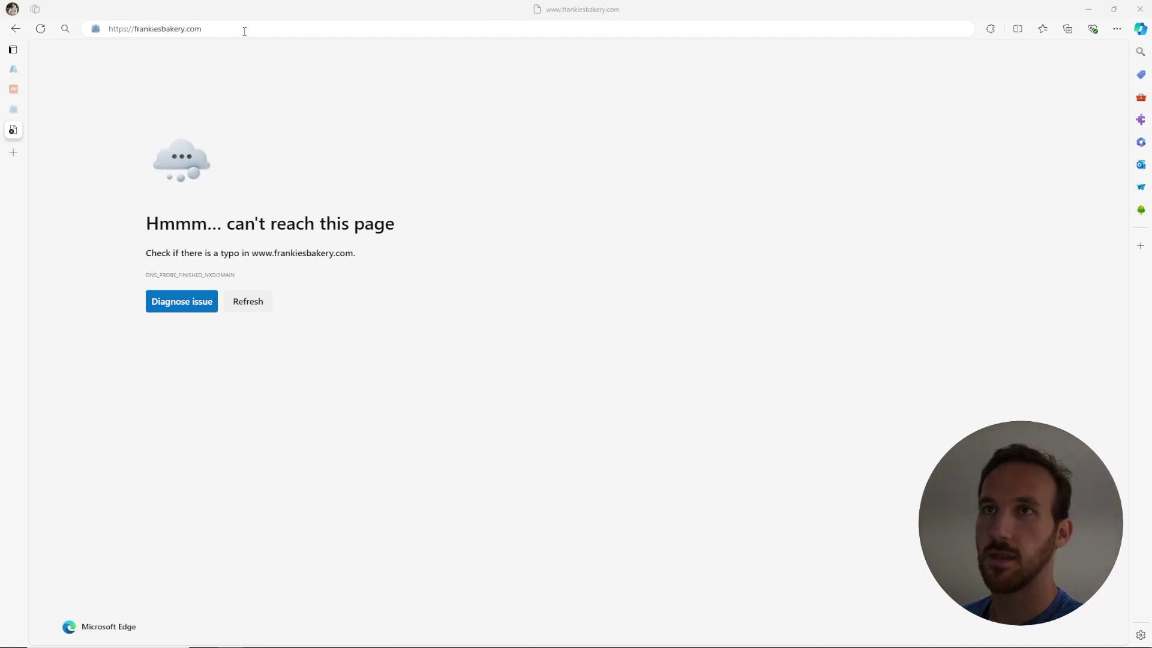